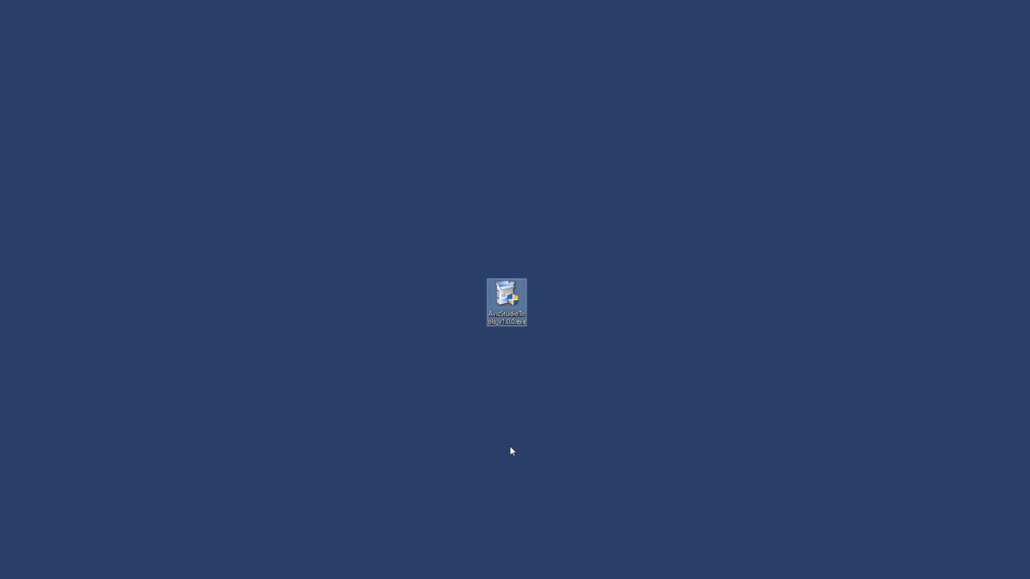
# Run the AvizStudioTools v1.0.0 installer, accept the license, and install all six components.
pyautogui.doubleClick(500, 294)
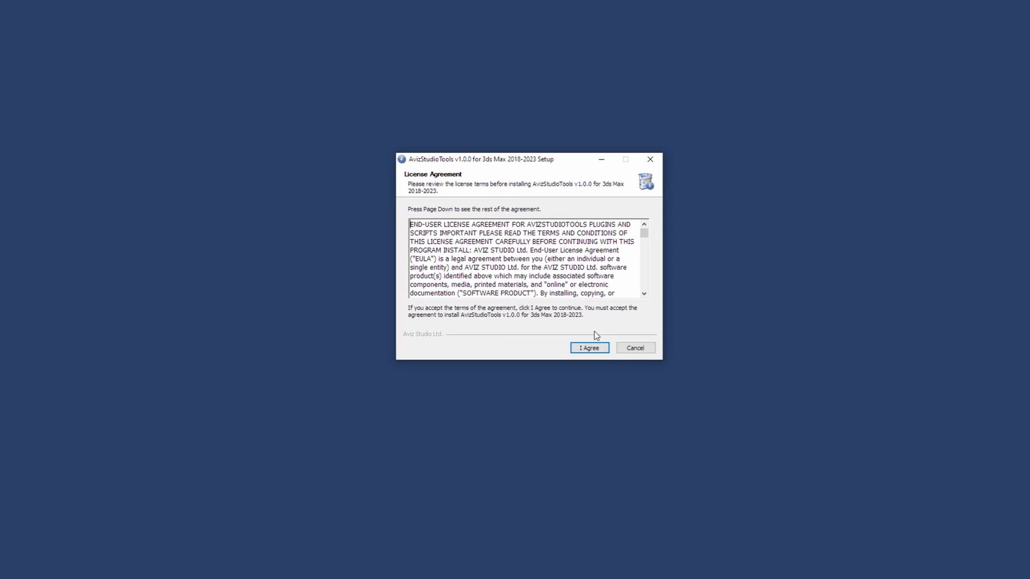
pyautogui.click(594, 349)
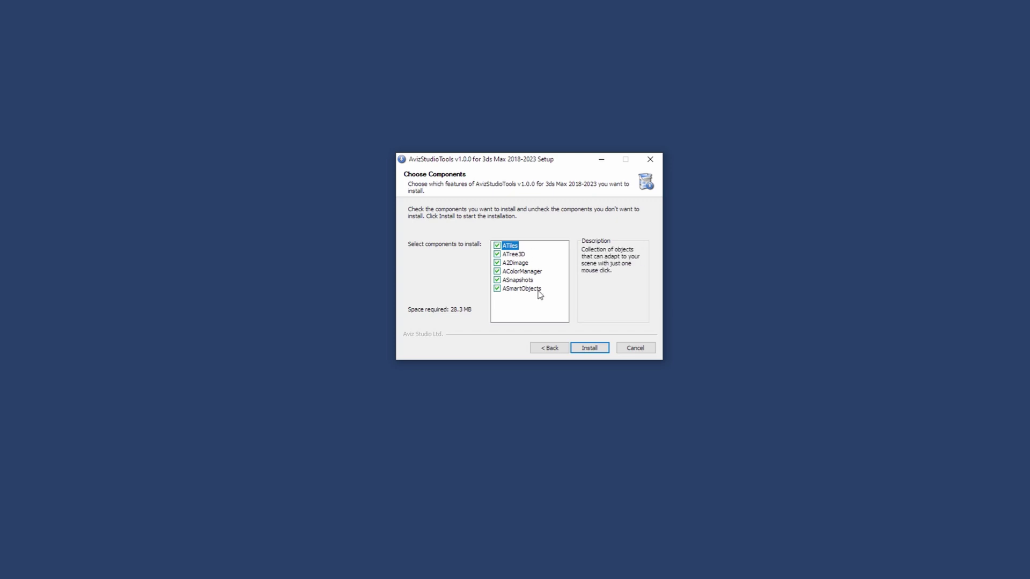
pyautogui.click(593, 349)
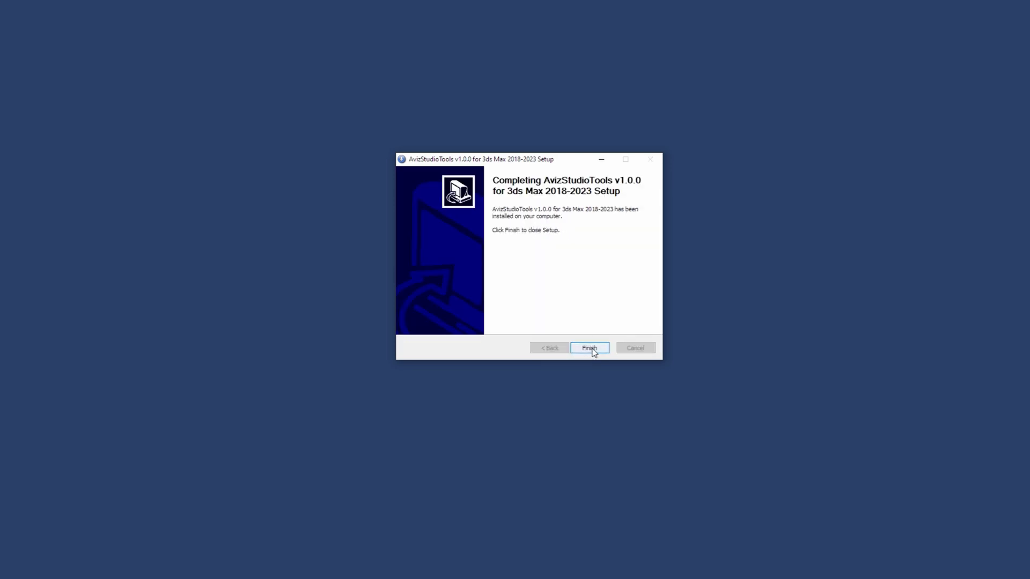
pyautogui.click(592, 348)
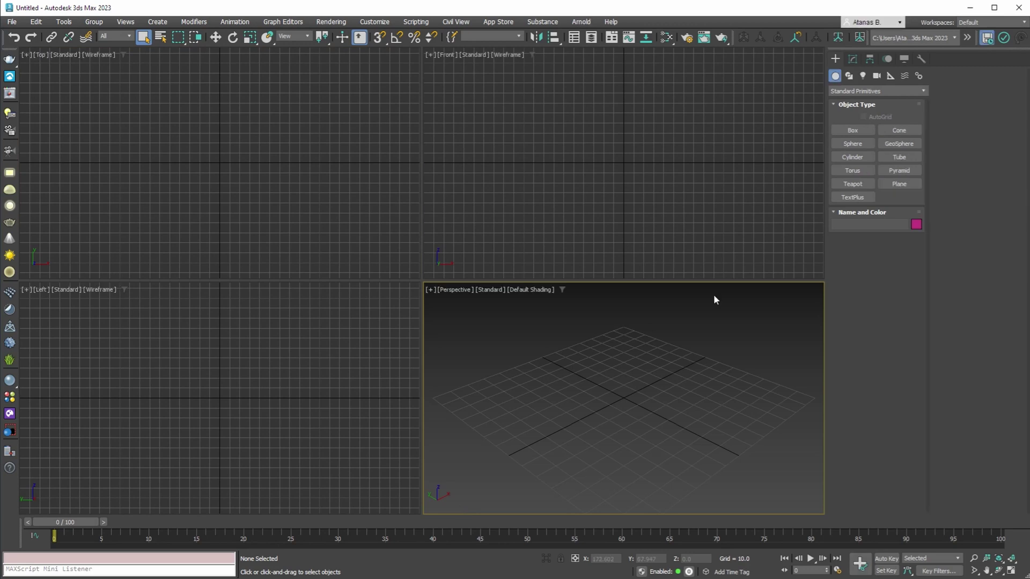
# Open the ATree3D tree generator from the AvizStudioTools menu.
pyautogui.click(498, 21)
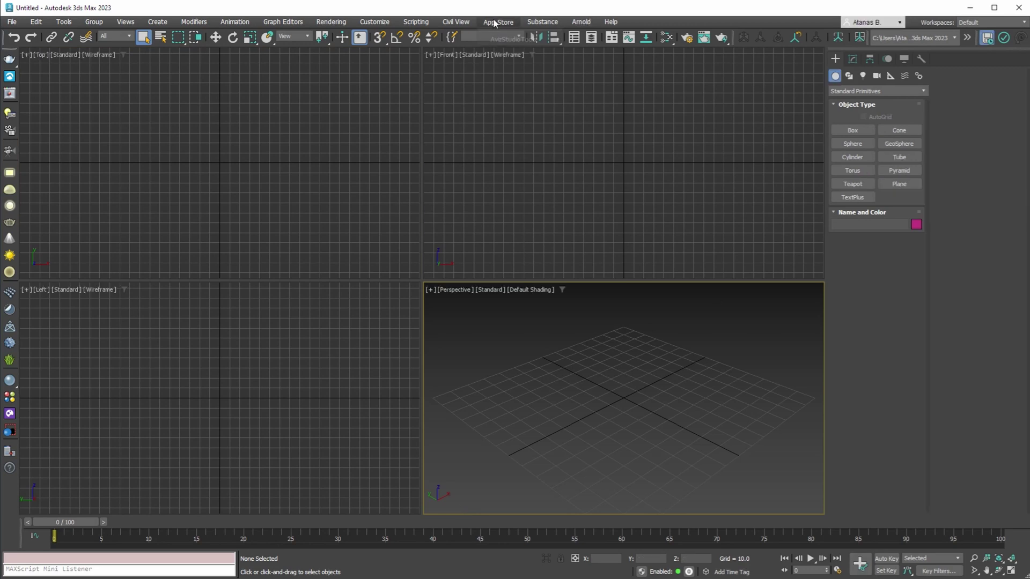
pyautogui.moveTo(498, 41)
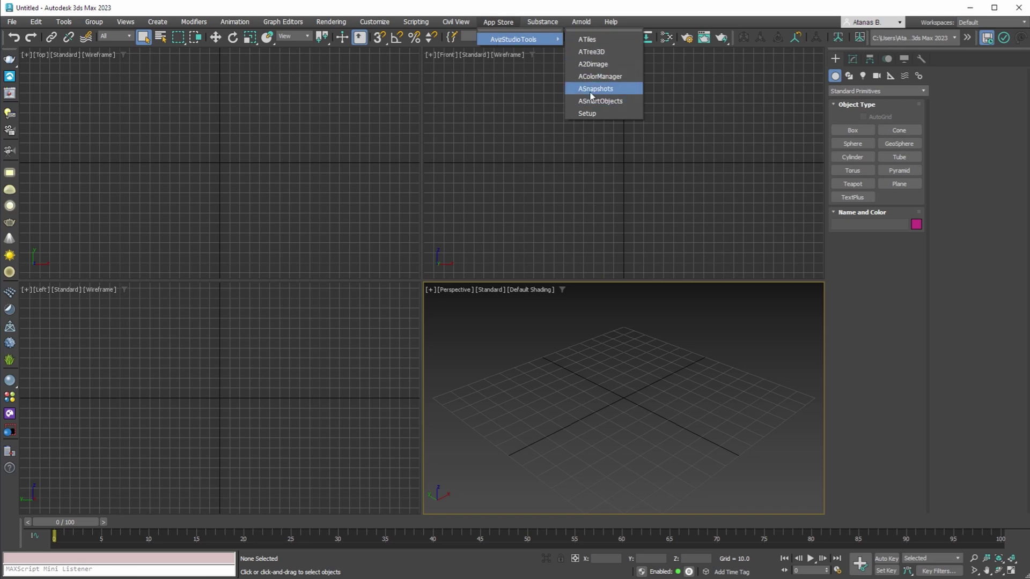
pyautogui.click(591, 52)
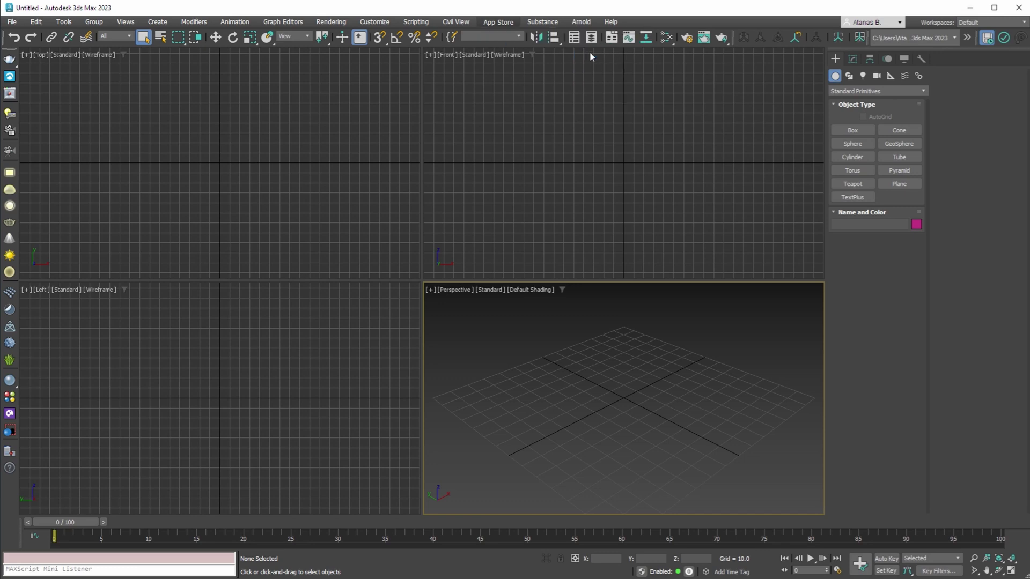
pyautogui.moveTo(508, 131); pyautogui.dragTo(277, 140)
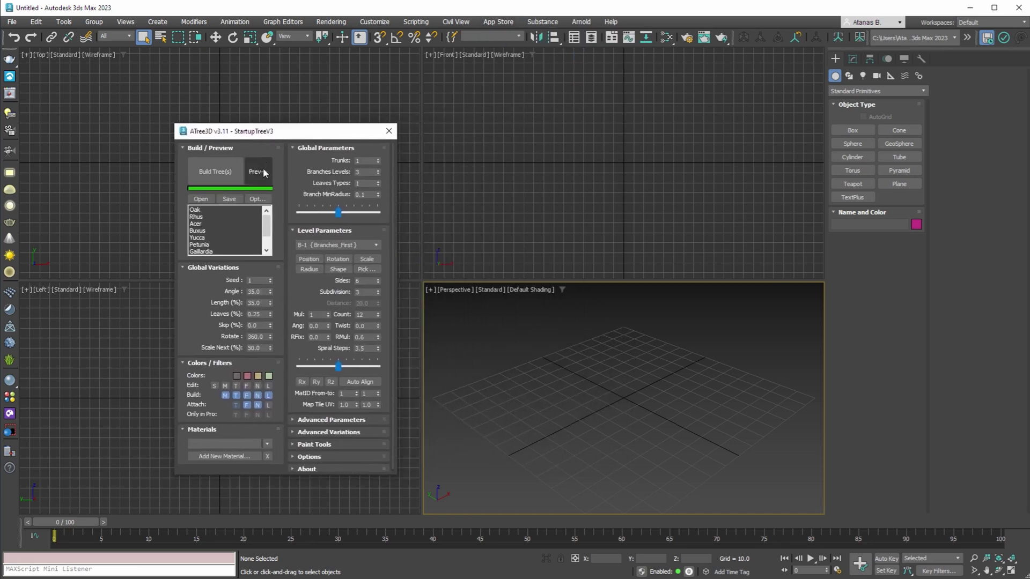
# Place a tree at the grid centre and build the full leafy tree.
pyautogui.click(258, 170)
pyautogui.click(628, 403)
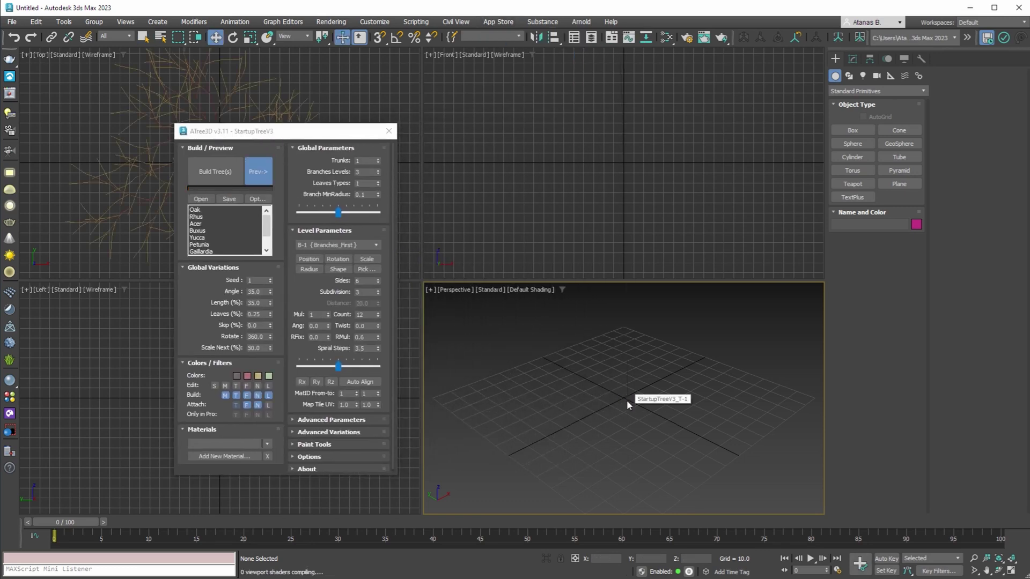
pyautogui.click(197, 167)
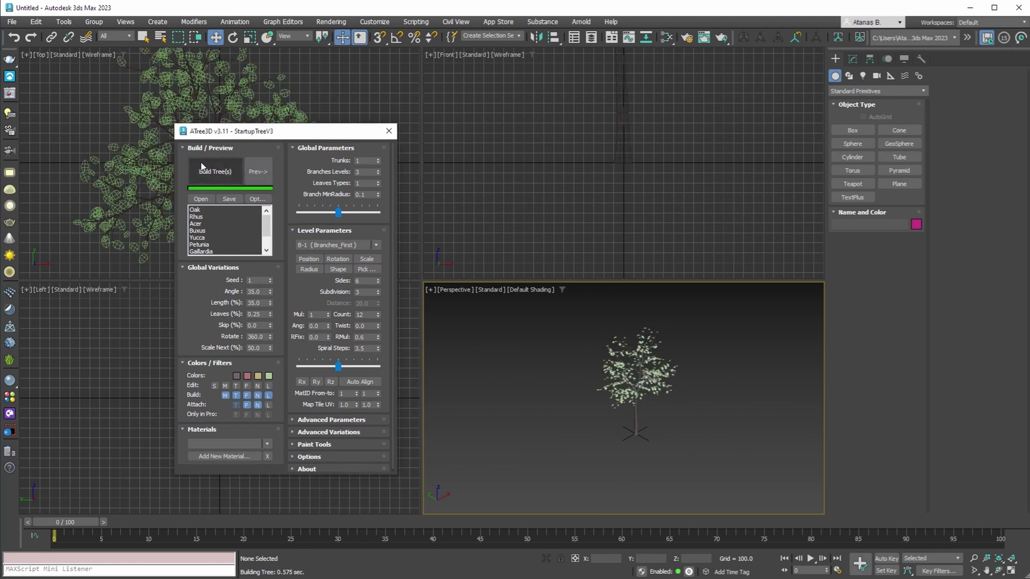
pyautogui.click(389, 131)
pyautogui.click(489, 22)
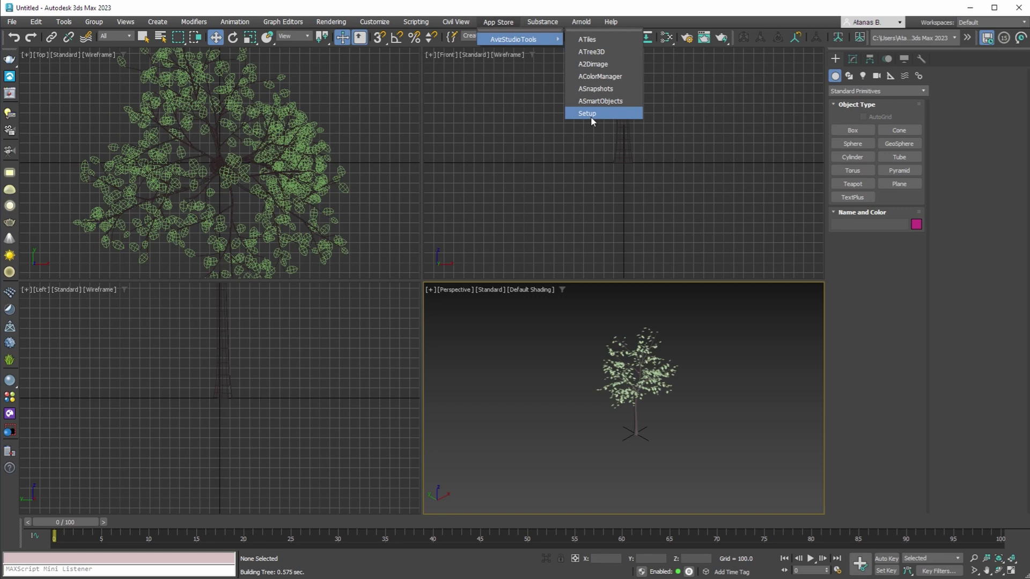
# Open the AvizStudioTools Setup window listing six tools, including ATiles v2.63.
pyautogui.click(585, 114)
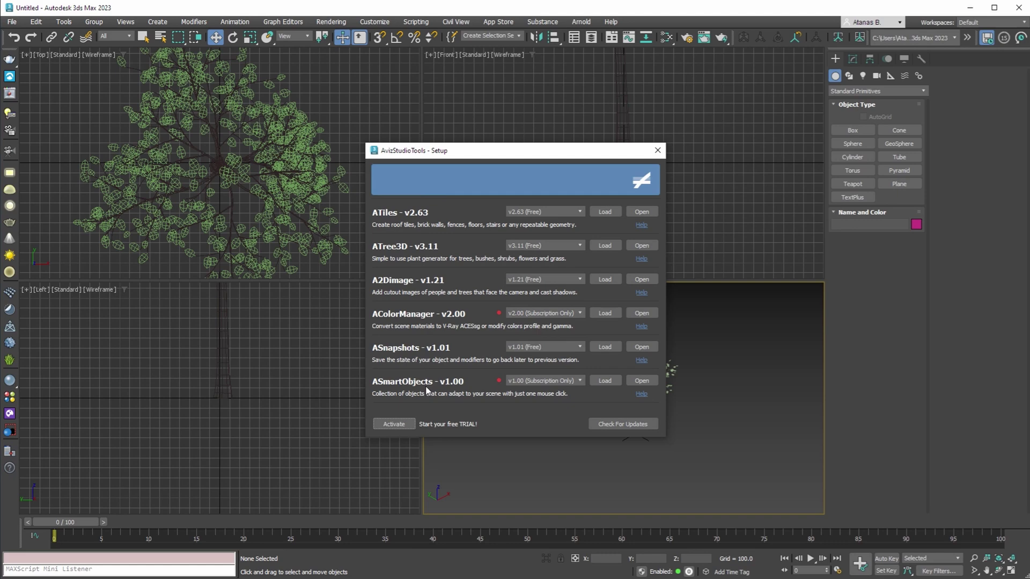
# Enter the account e-mail, activate the free 14-day Pro trial, and reload all tools.
pyautogui.click(394, 425)
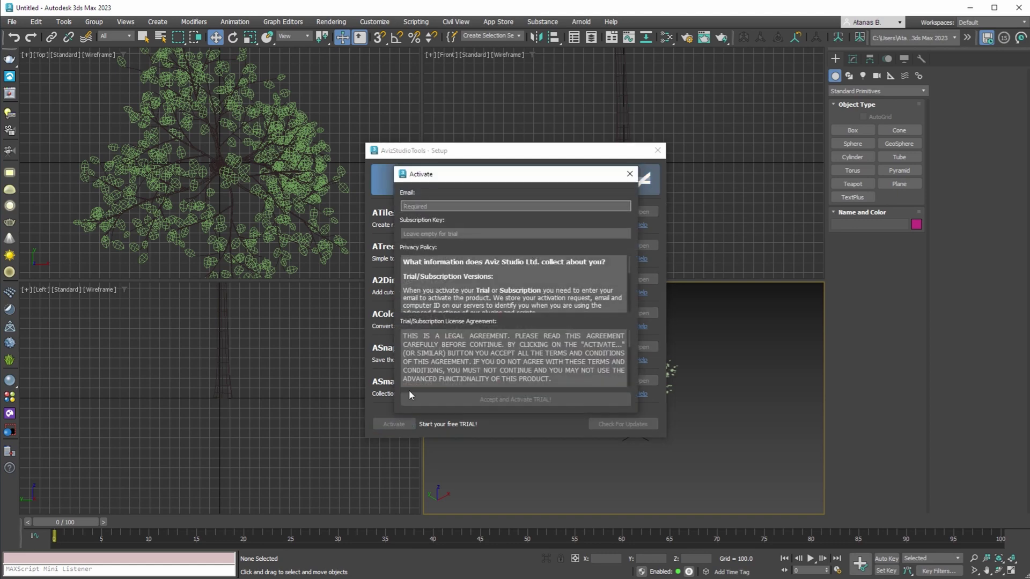
pyautogui.write('youremail@yourdomain.com')
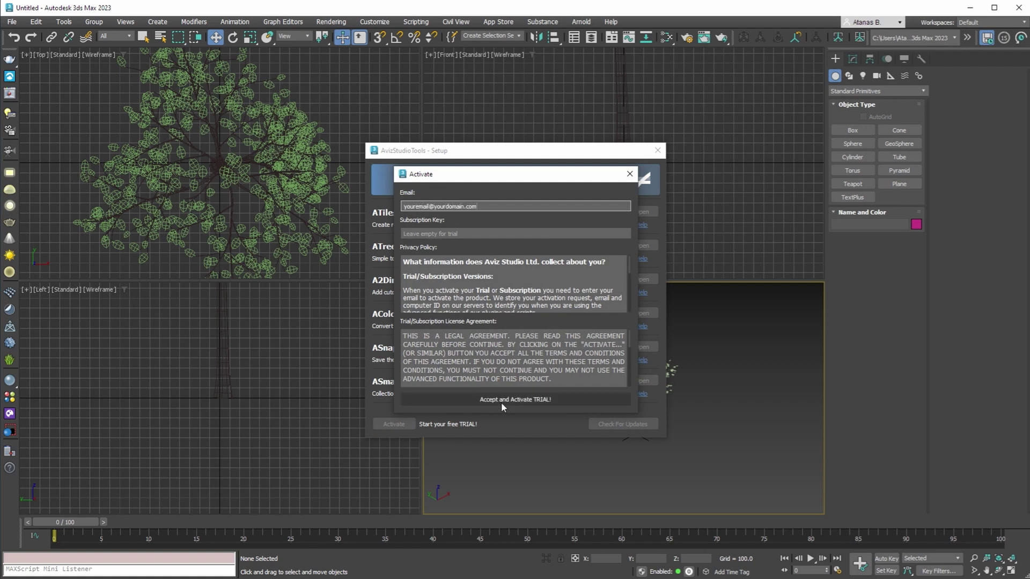
pyautogui.click(502, 402)
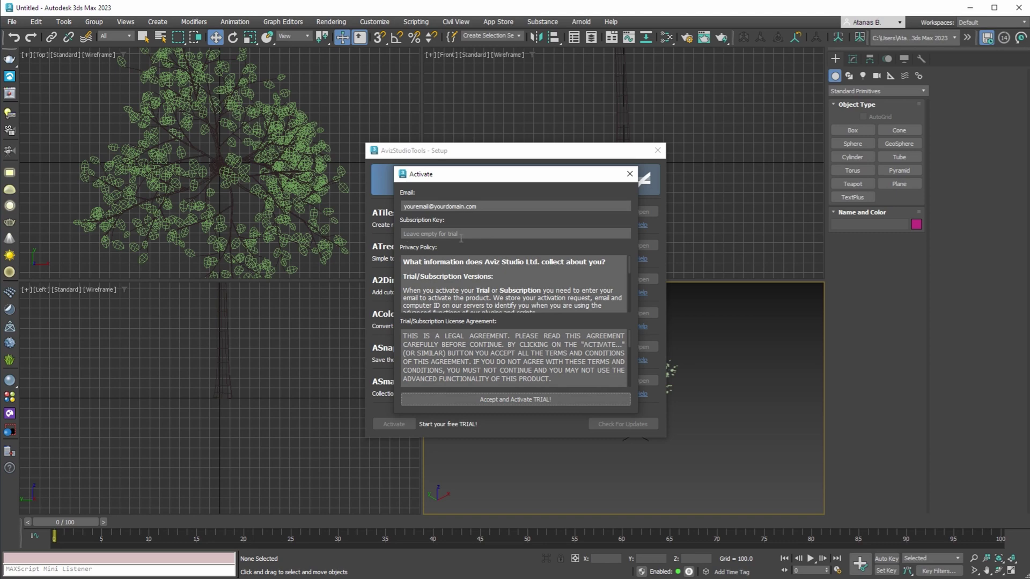
pyautogui.click(503, 400)
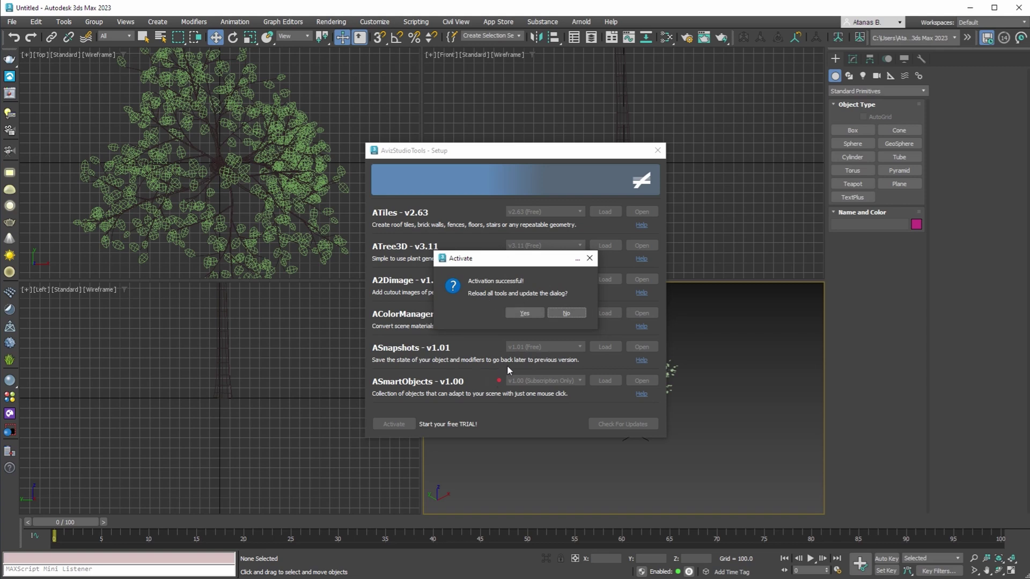
pyautogui.click(522, 314)
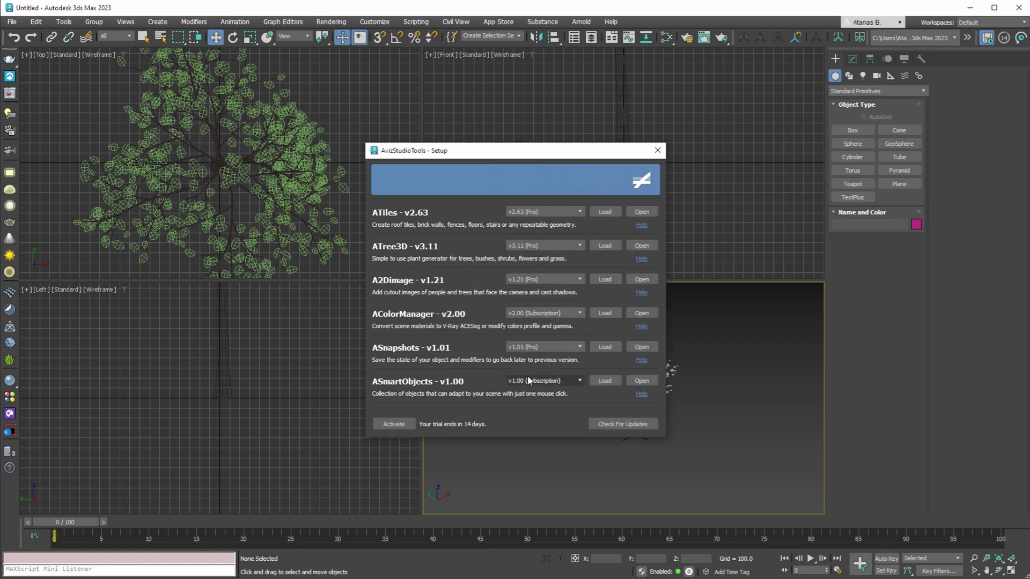
# Check for AvizStudioTools updates and dismiss the 'No new updates' message.
pyautogui.click(621, 425)
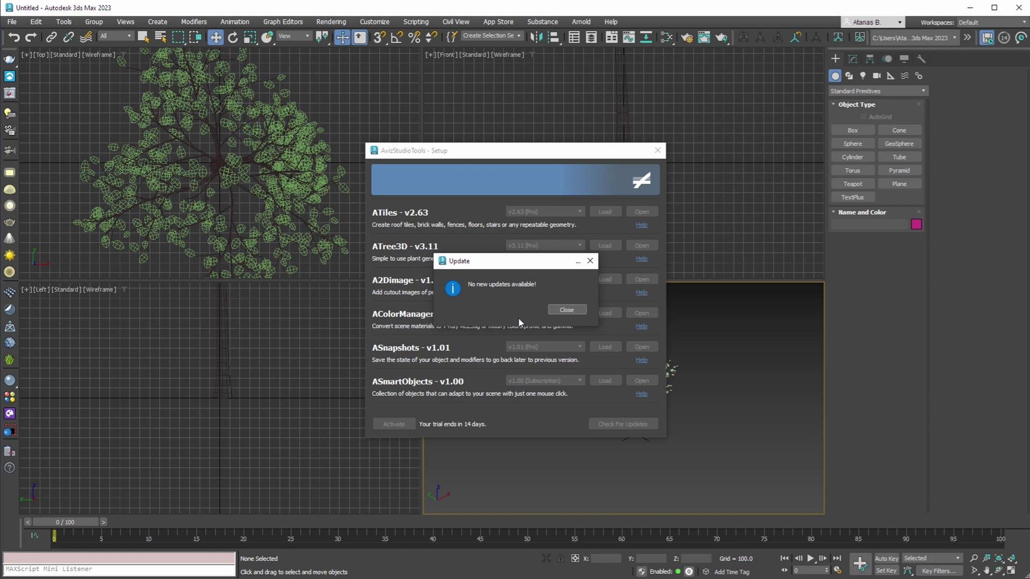
pyautogui.click(563, 310)
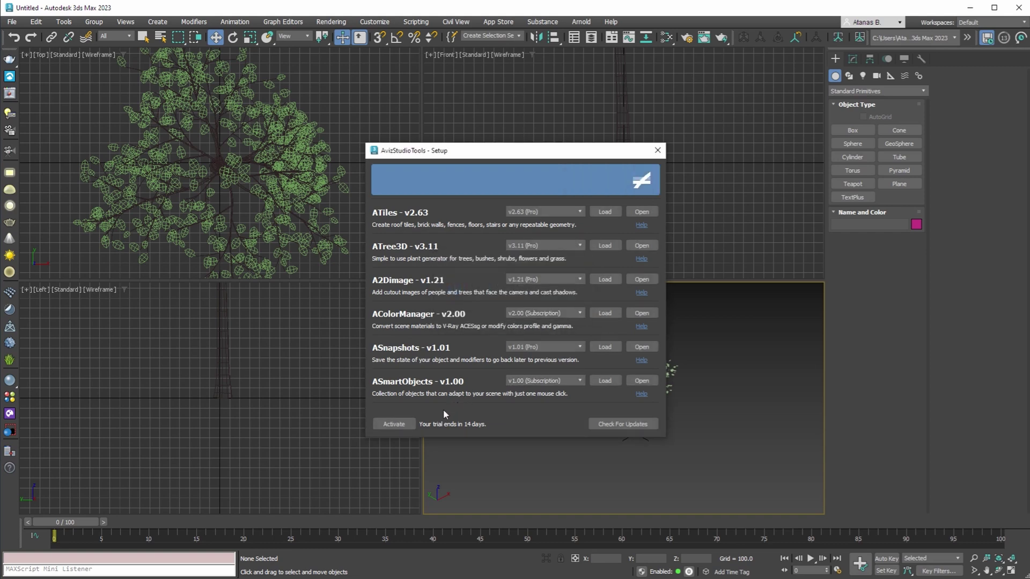
# Enter the account e-mail and subscription key, activate, and reload tools with 364 days left.
pyautogui.click(387, 427)
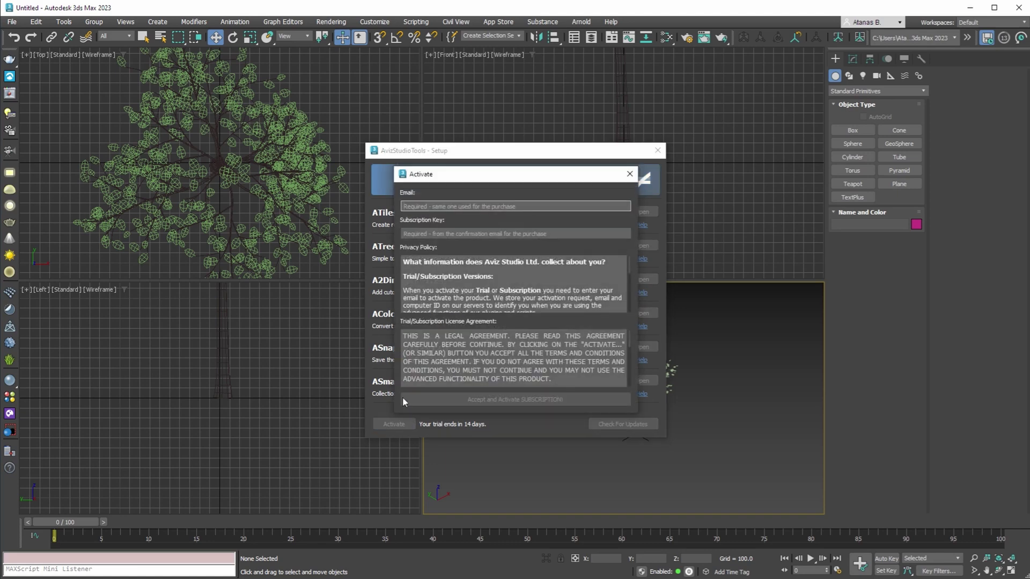
pyautogui.write('youremail@yourdomain.com')
pyautogui.press('Tab')
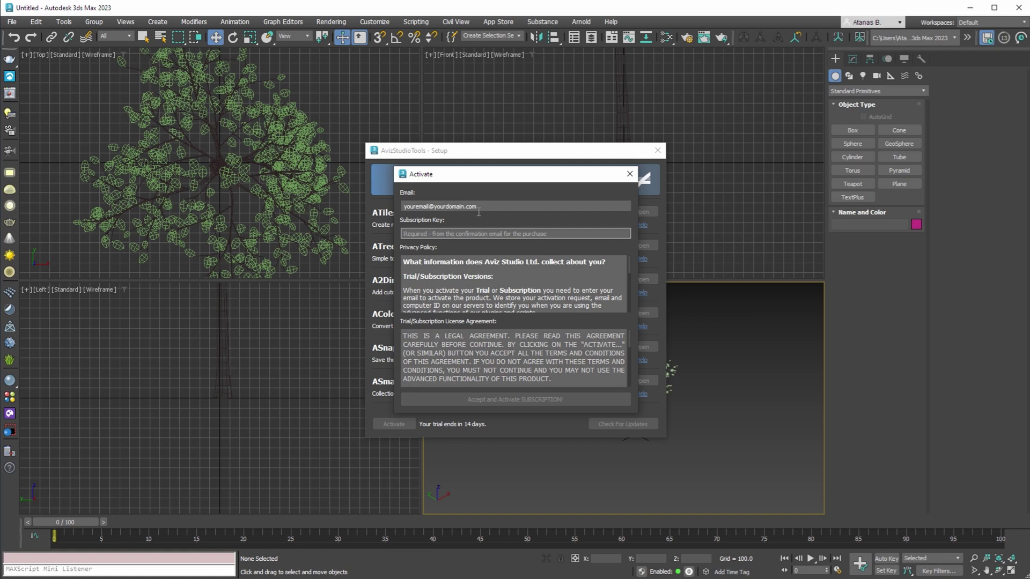
pyautogui.write('123456789')
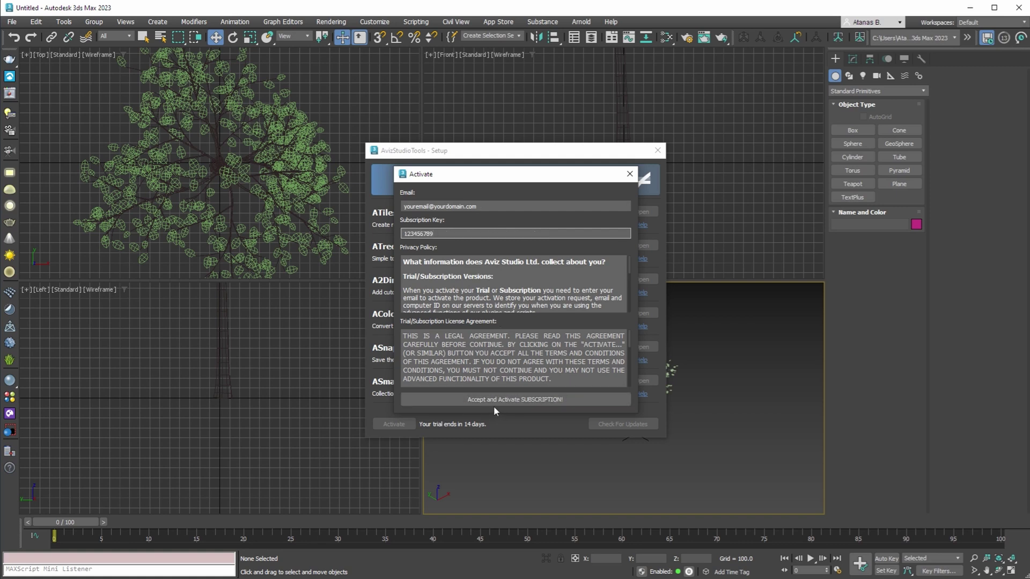
pyautogui.click(494, 404)
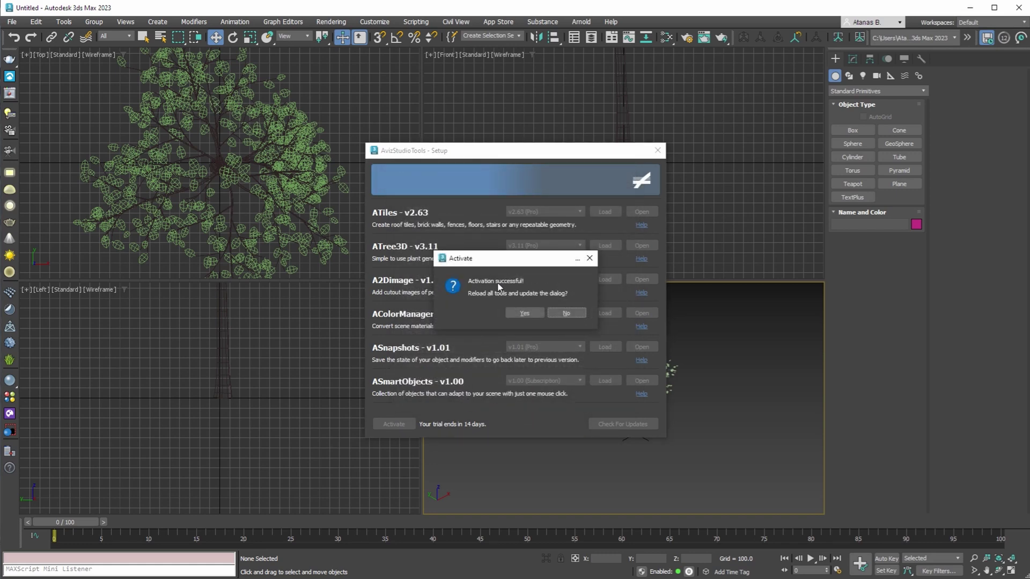
pyautogui.click(524, 313)
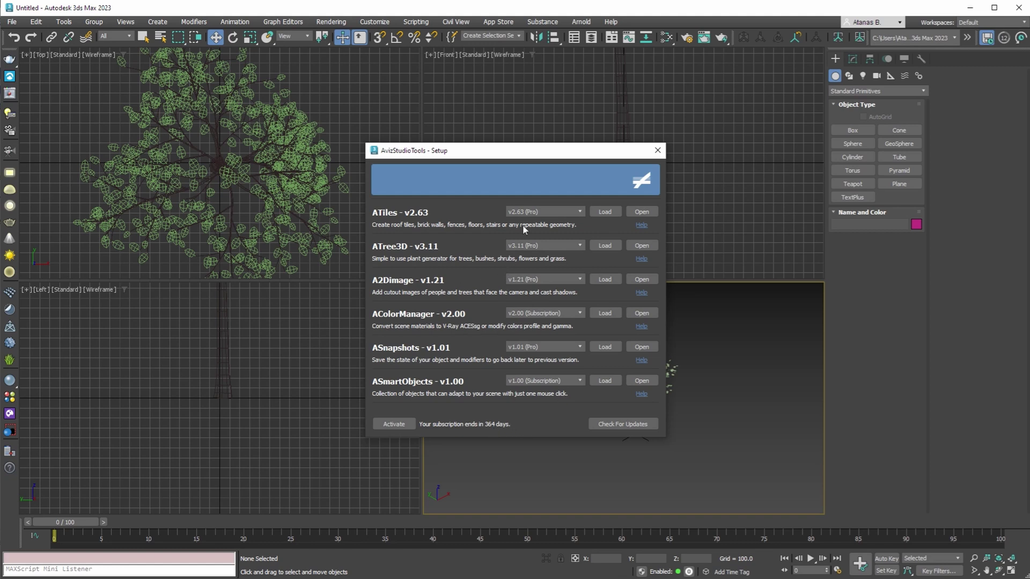
# Switch the ATiles version dropdown to v2.62 (Pro) and load it.
pyautogui.click(533, 214)
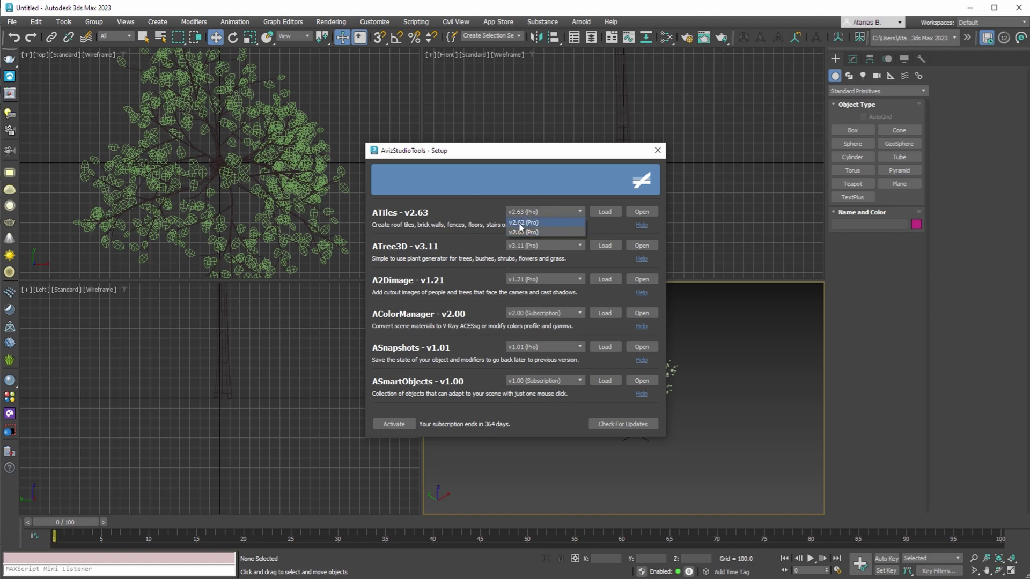
pyautogui.click(525, 223)
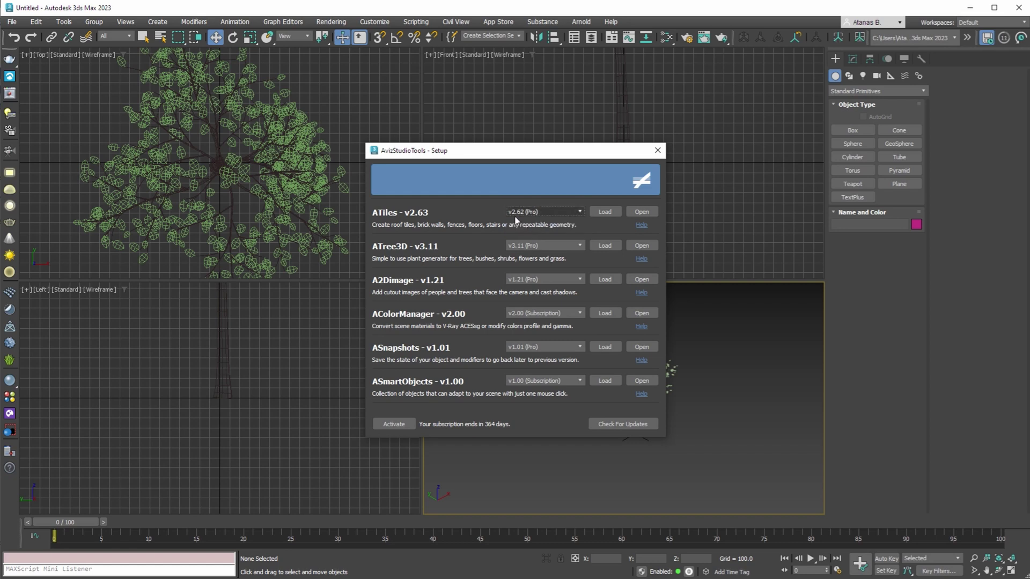
pyautogui.click(604, 212)
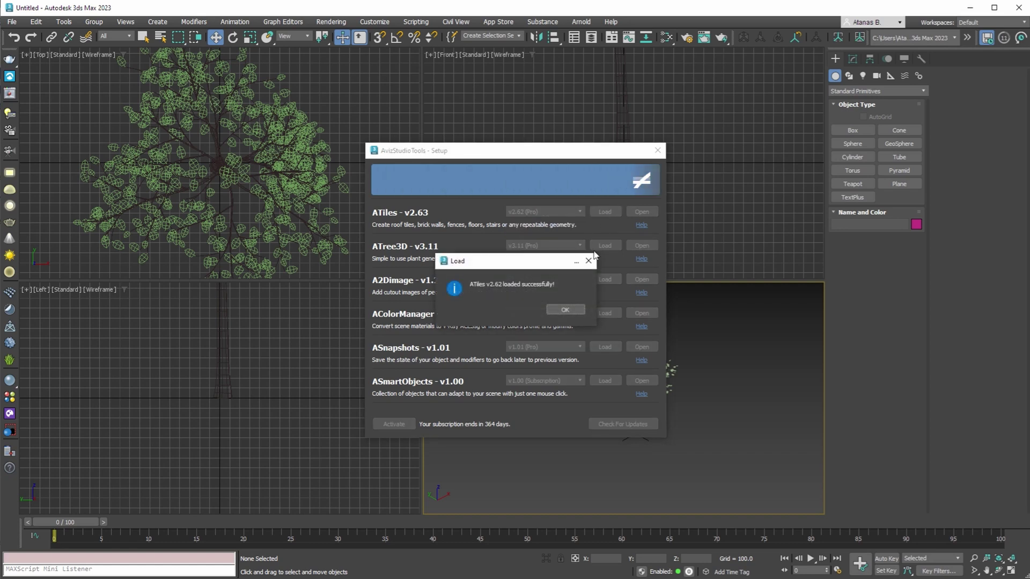
pyautogui.click(568, 312)
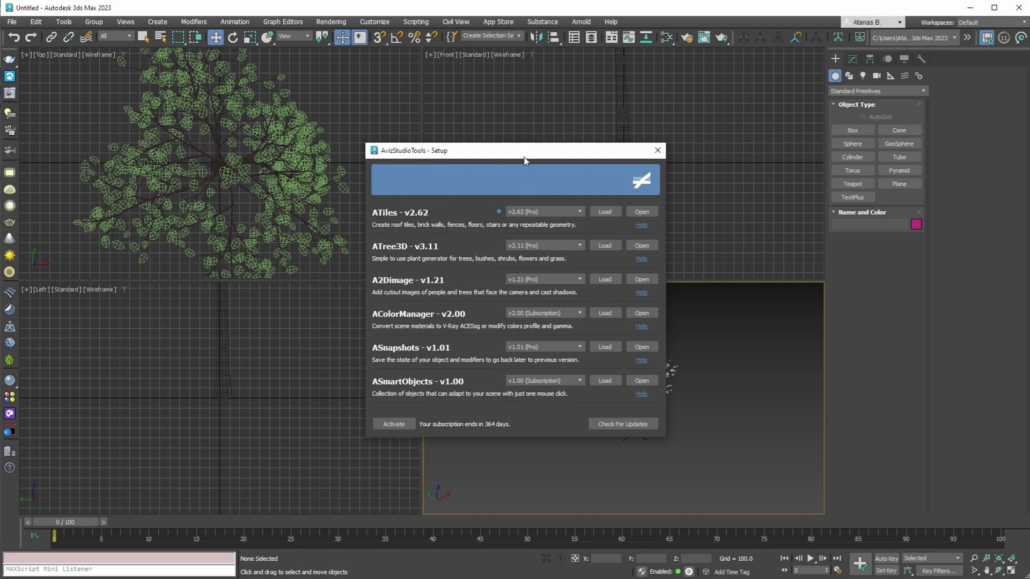
pyautogui.moveTo(526, 152); pyautogui.dragTo(371, 158)
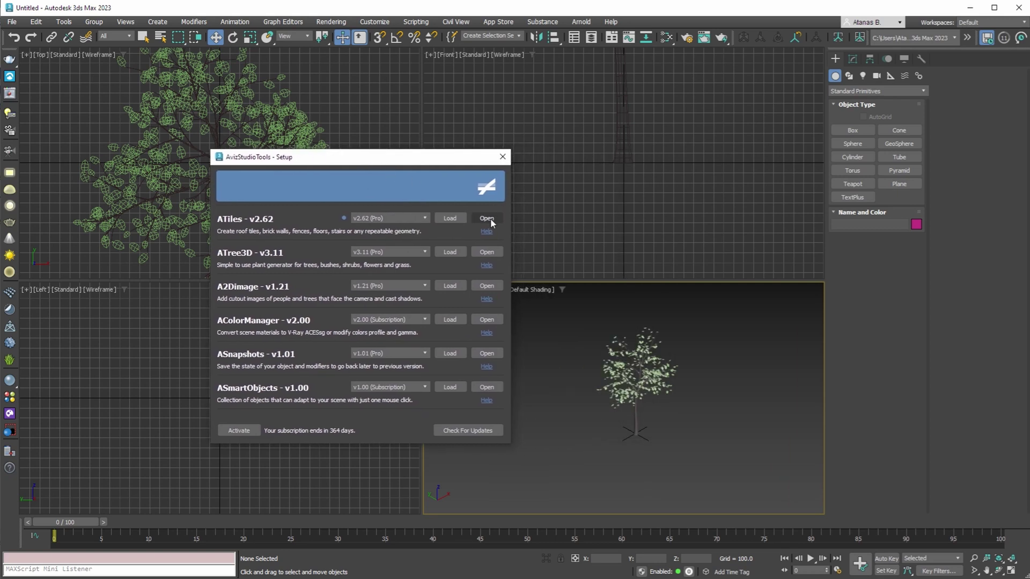
# Draw the ATiles001 tiled plane beside the tree and check its v2.62 About info.
pyautogui.click(486, 219)
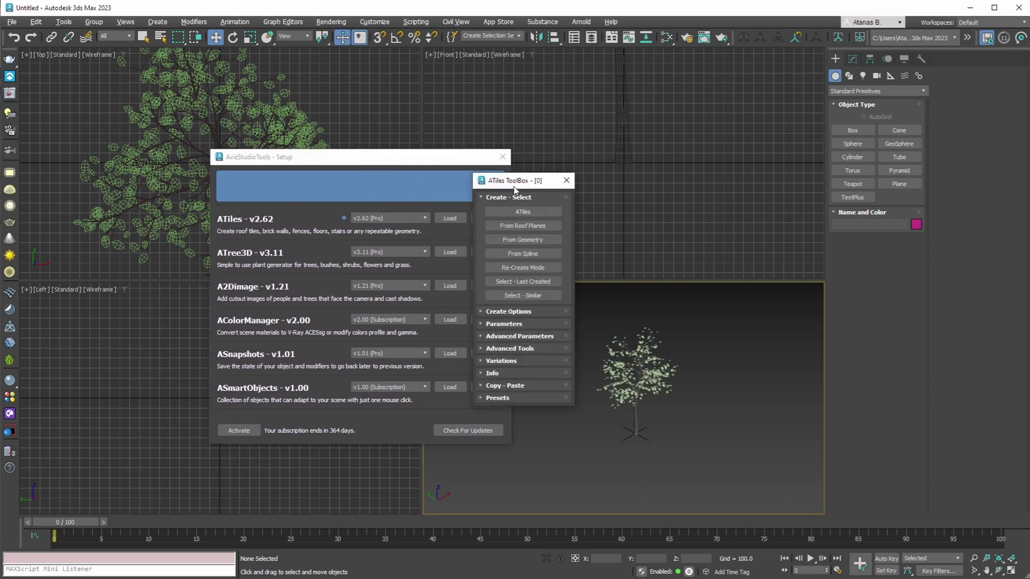
pyautogui.moveTo(513, 186); pyautogui.dragTo(550, 136)
pyautogui.click(560, 161)
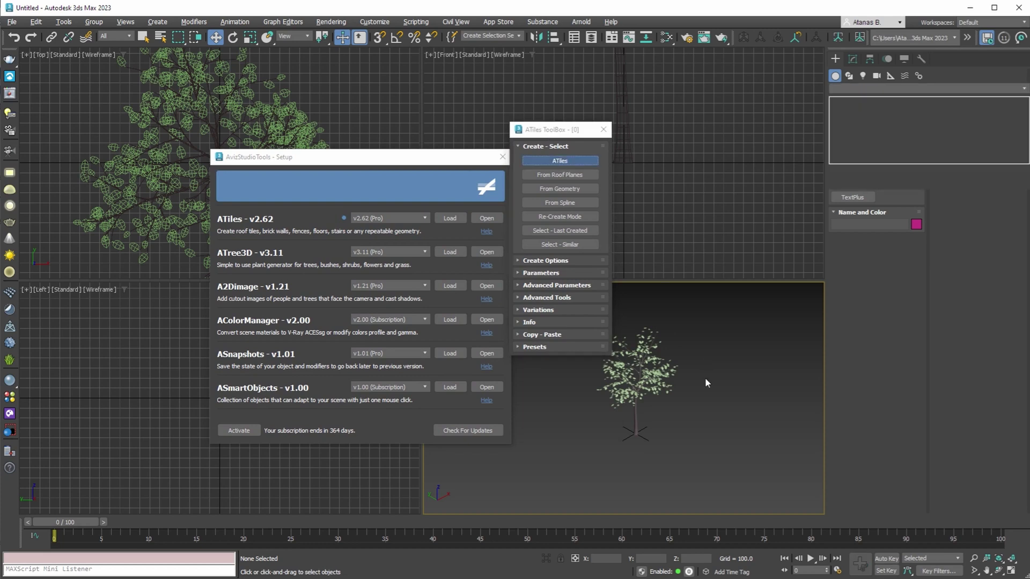
pyautogui.moveTo(666, 429); pyautogui.dragTo(726, 376)
pyautogui.click(949, 113)
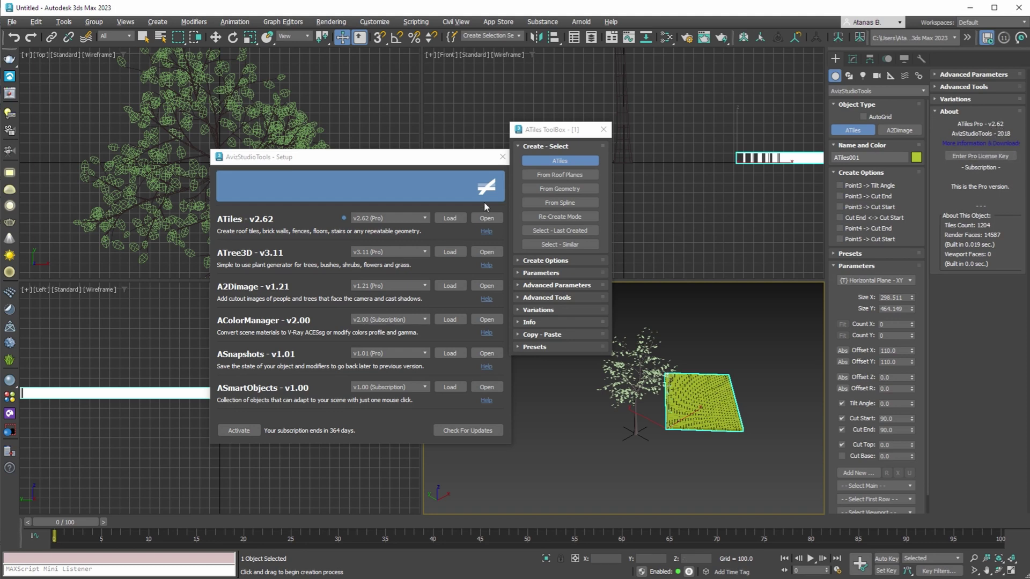
pyautogui.click(603, 129)
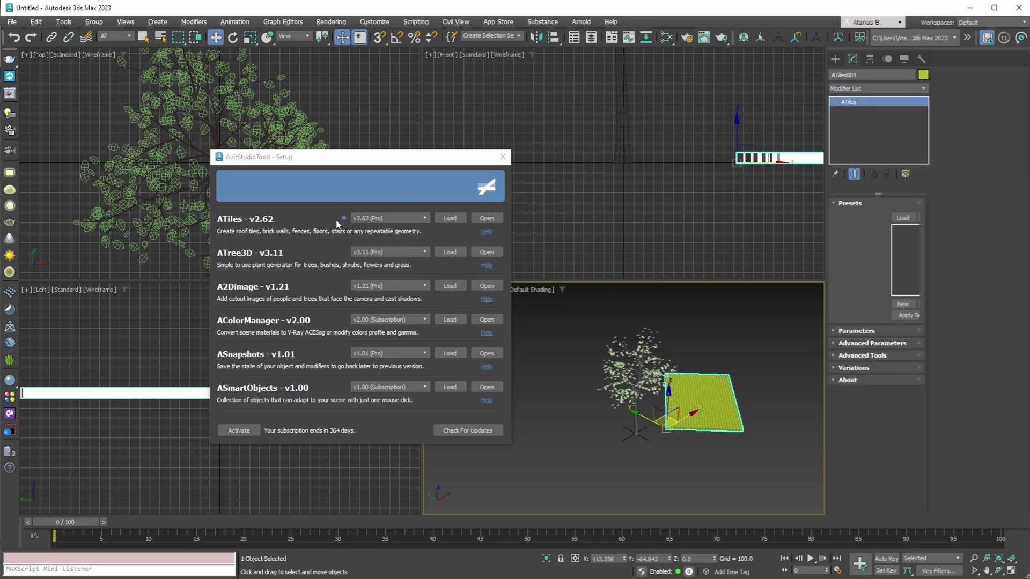
# Switch the ATiles version dropdown to v2.63 (Pro) and load it.
pyautogui.click(384, 219)
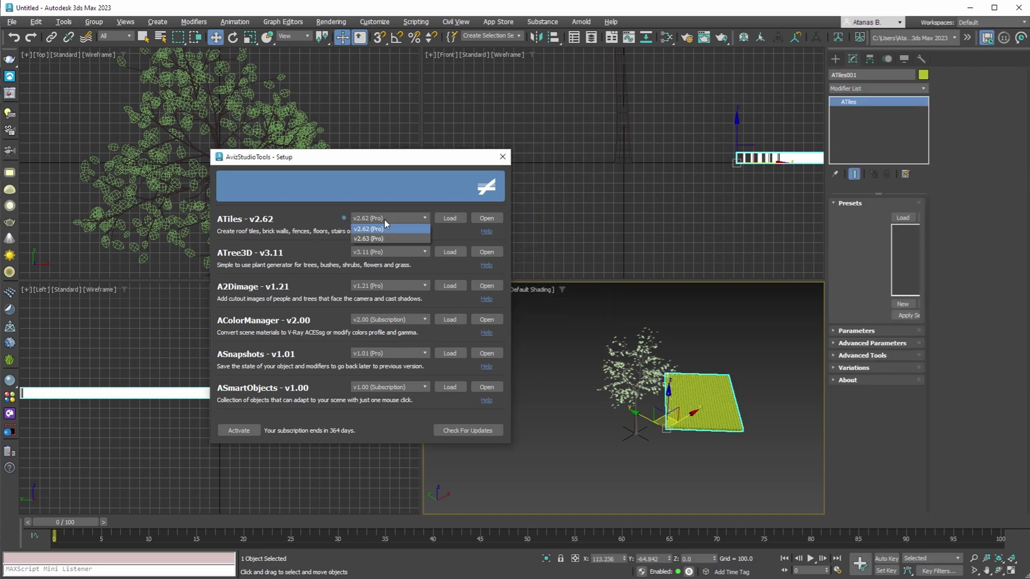
pyautogui.click(360, 242)
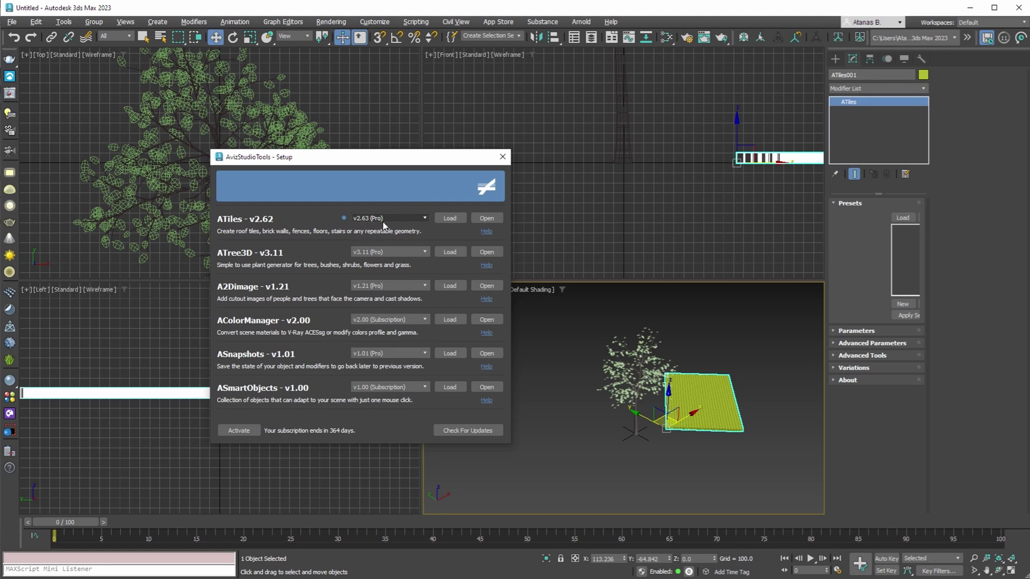
pyautogui.click(456, 217)
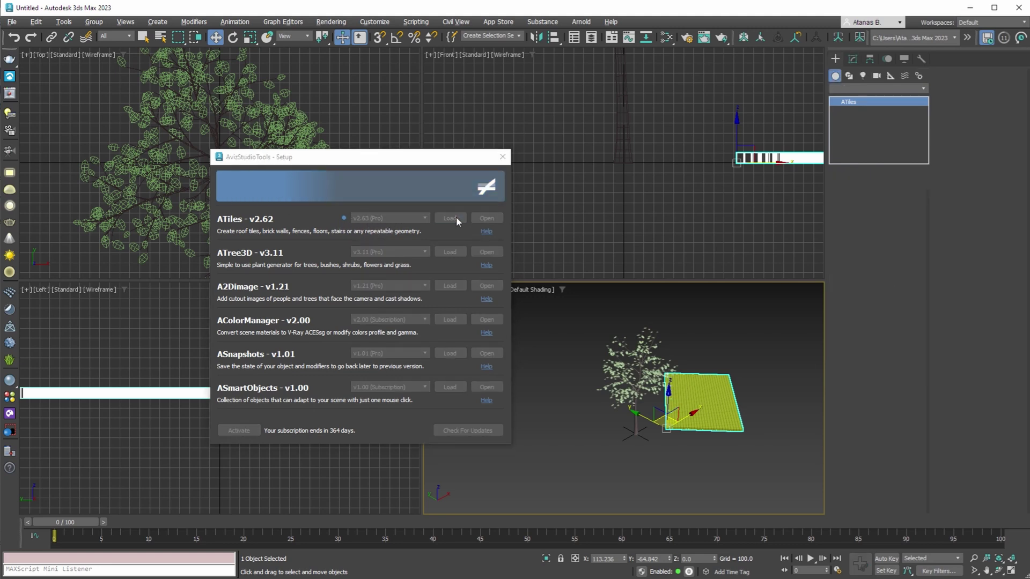
pyautogui.click(417, 317)
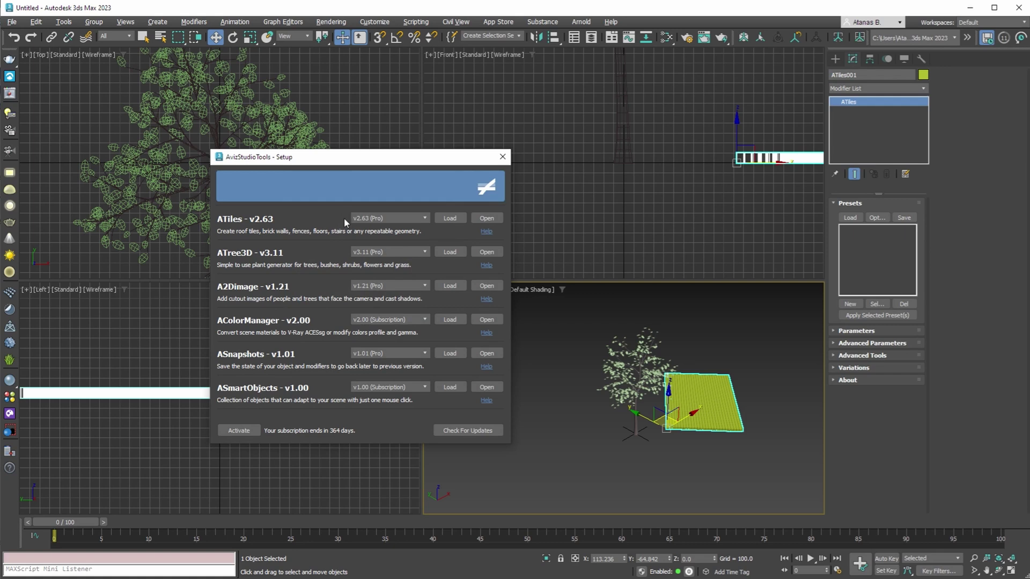
# Draw the ATiles002 tiled plane right of ATiles001 and check its v2.63 About info.
pyautogui.click(483, 219)
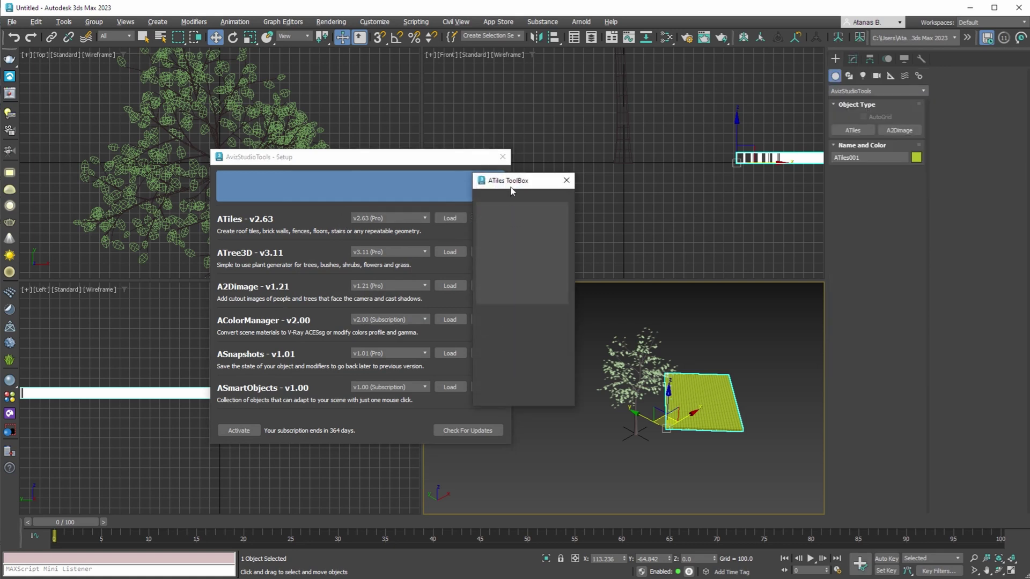
pyautogui.moveTo(504, 183); pyautogui.dragTo(542, 164)
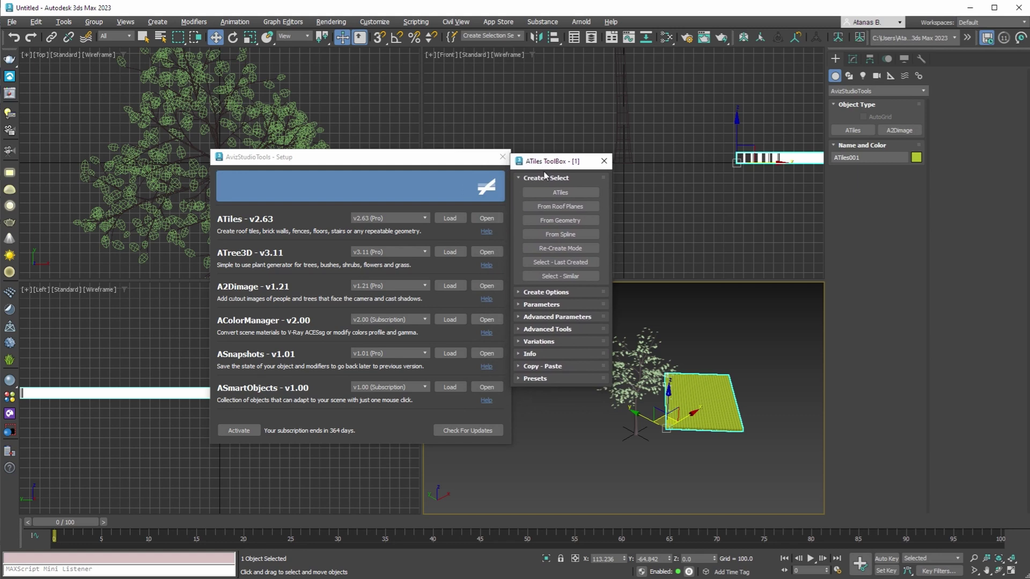
pyautogui.click(551, 192)
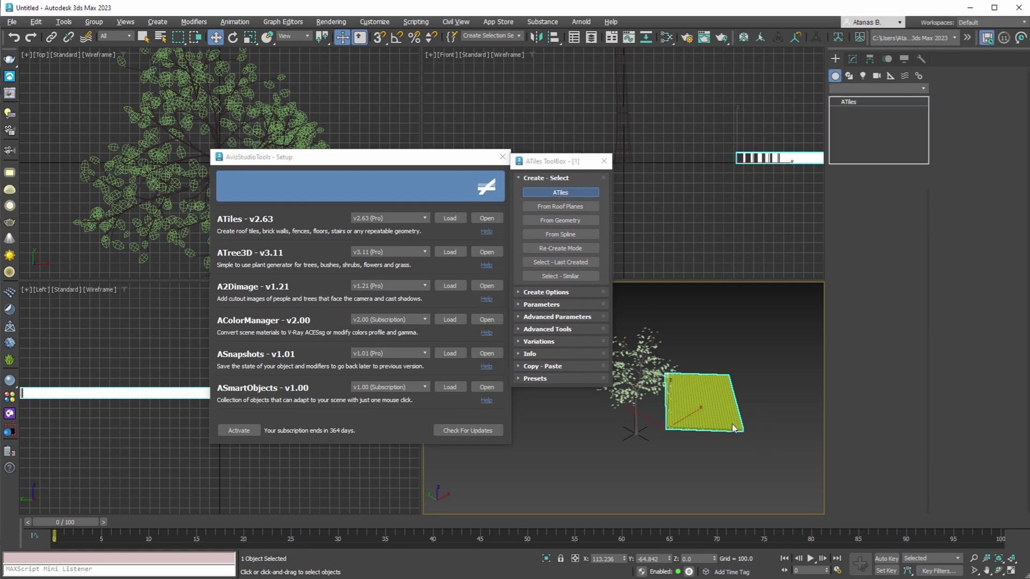
pyautogui.moveTo(762, 430); pyautogui.dragTo(642, 435, button='middle')
pyautogui.moveTo(641, 435); pyautogui.dragTo(685, 449)
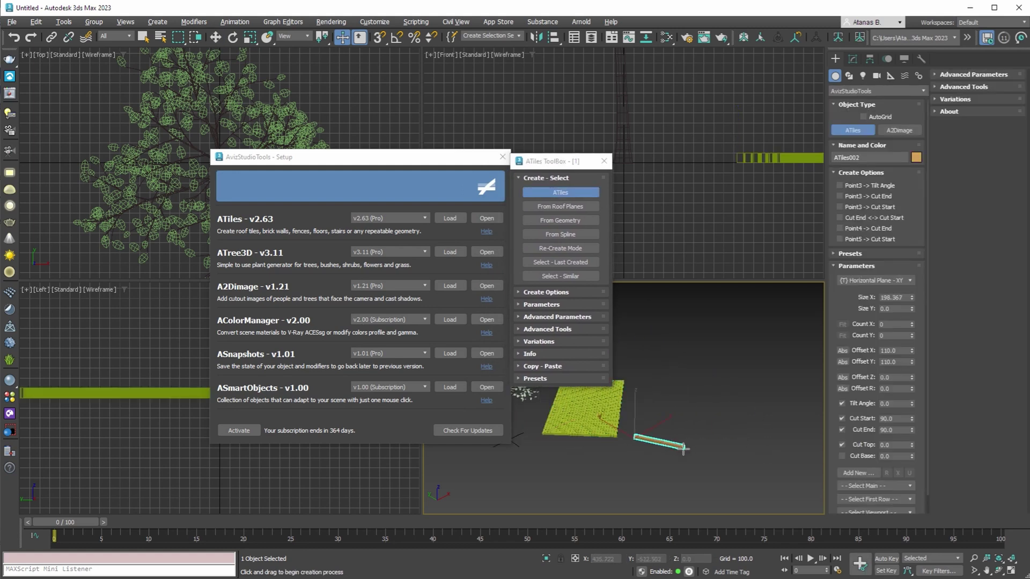
pyautogui.click(698, 384)
pyautogui.click(949, 111)
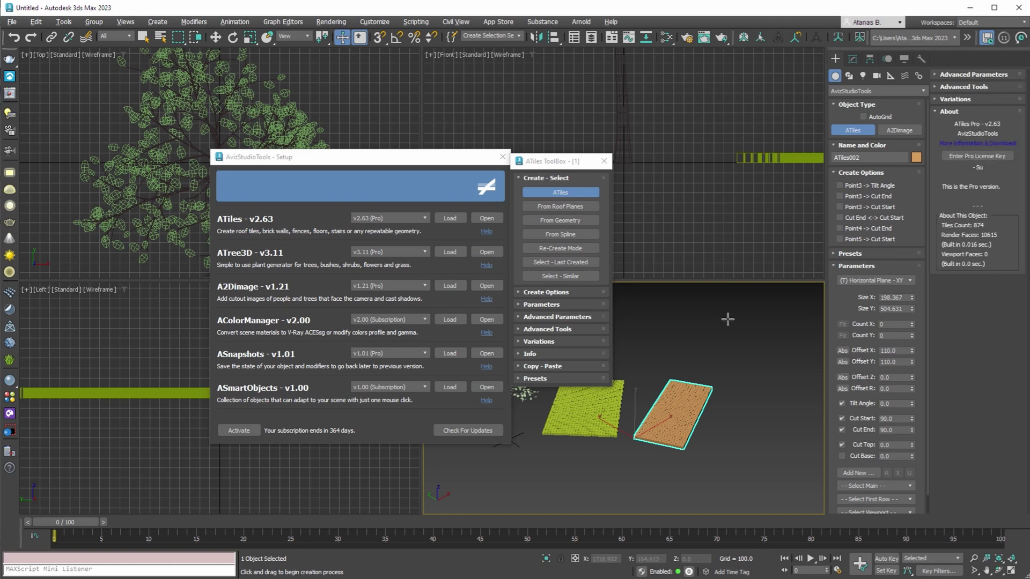
pyautogui.press('w')
pyautogui.click(604, 161)
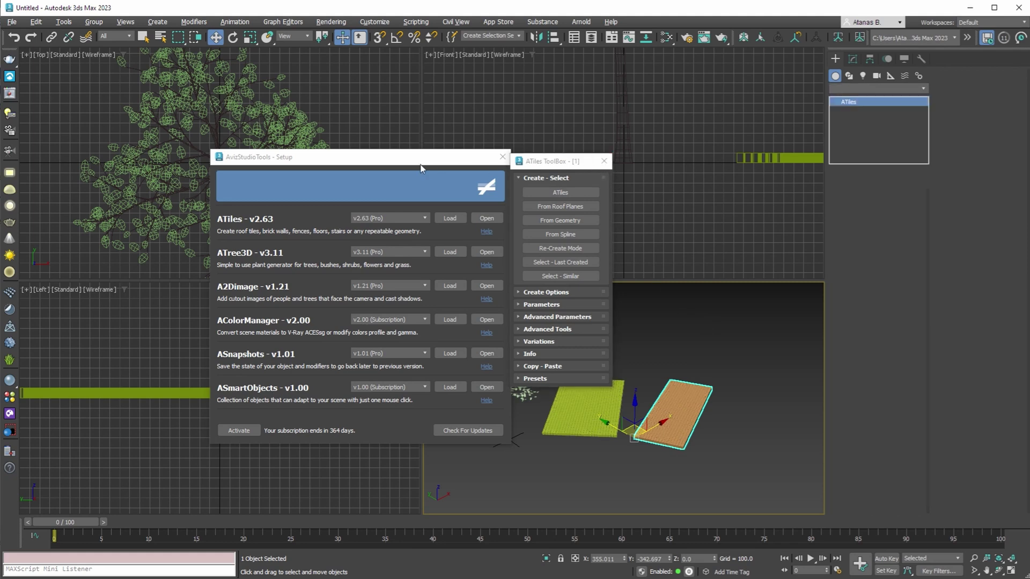
pyautogui.moveTo(374, 163); pyautogui.dragTo(484, 169)
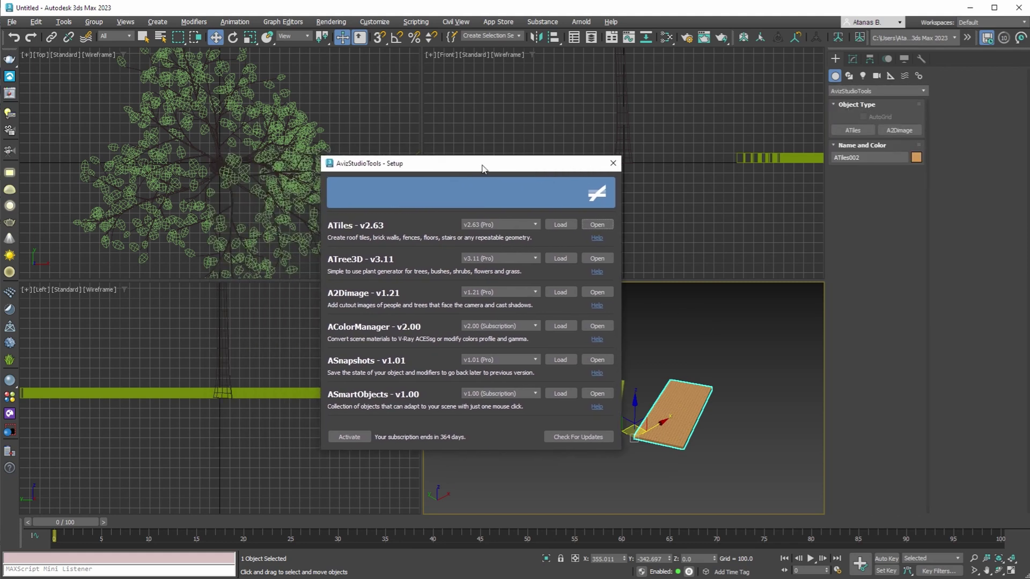